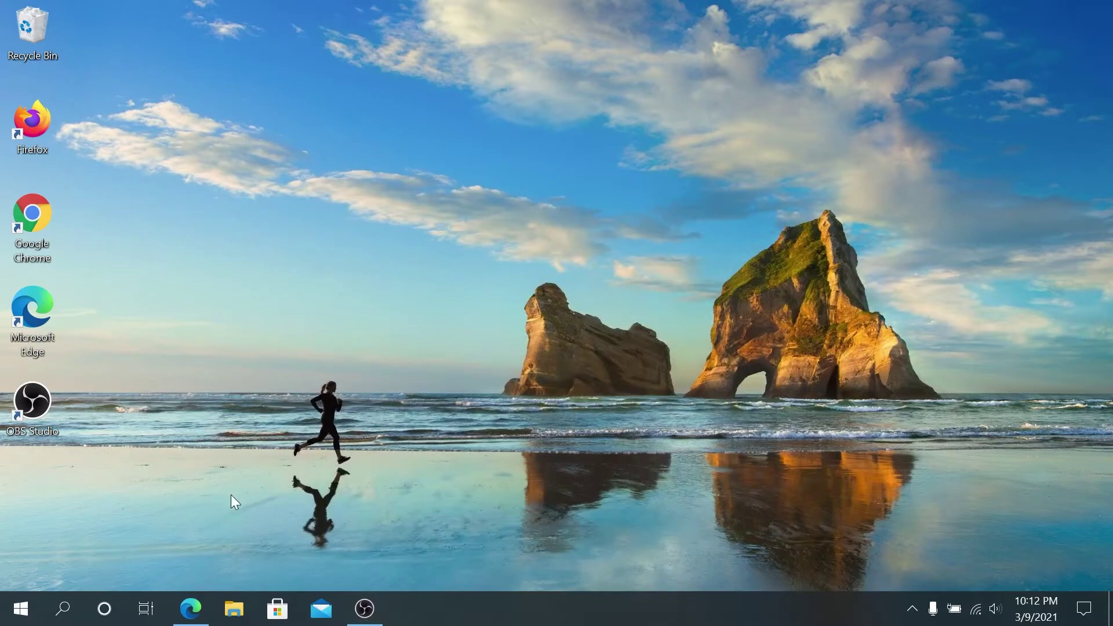
left_click(189, 608)
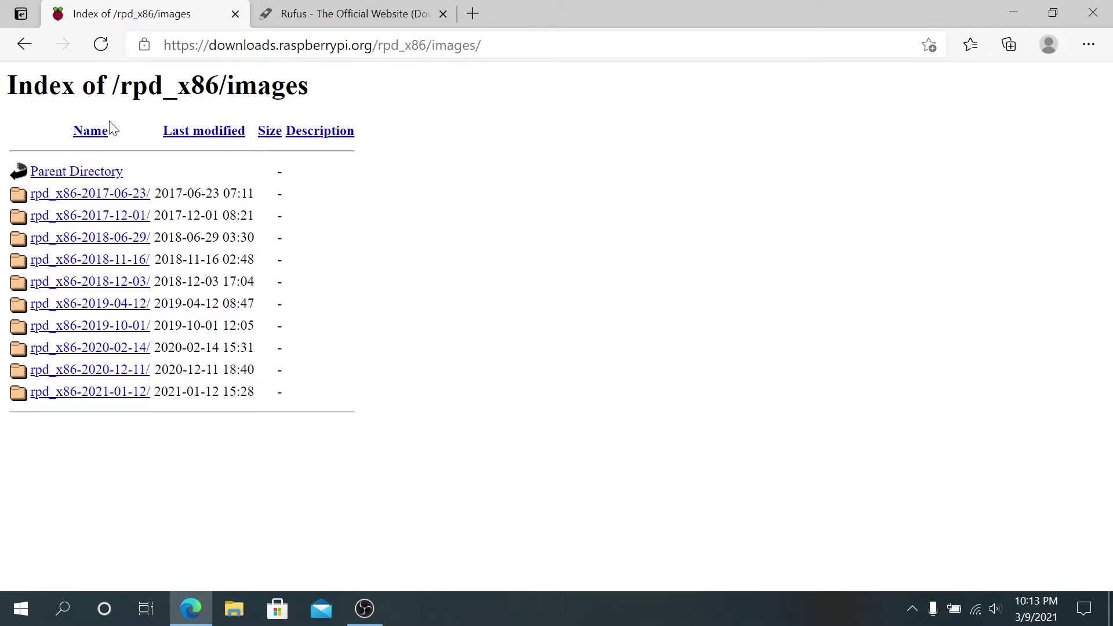
left_click(113, 397)
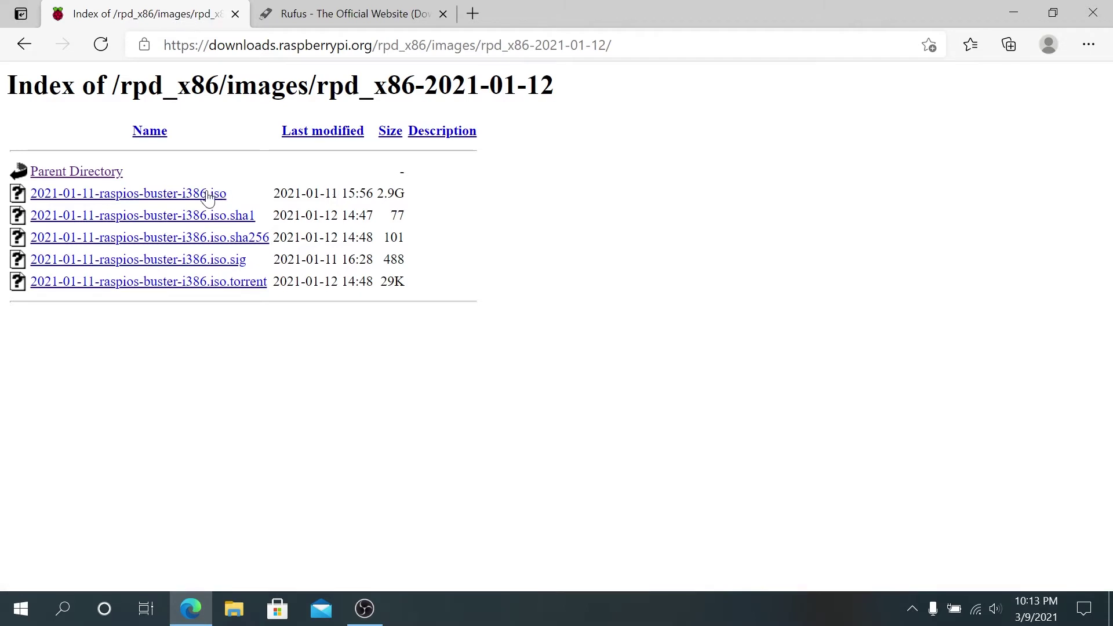
left_click(207, 194)
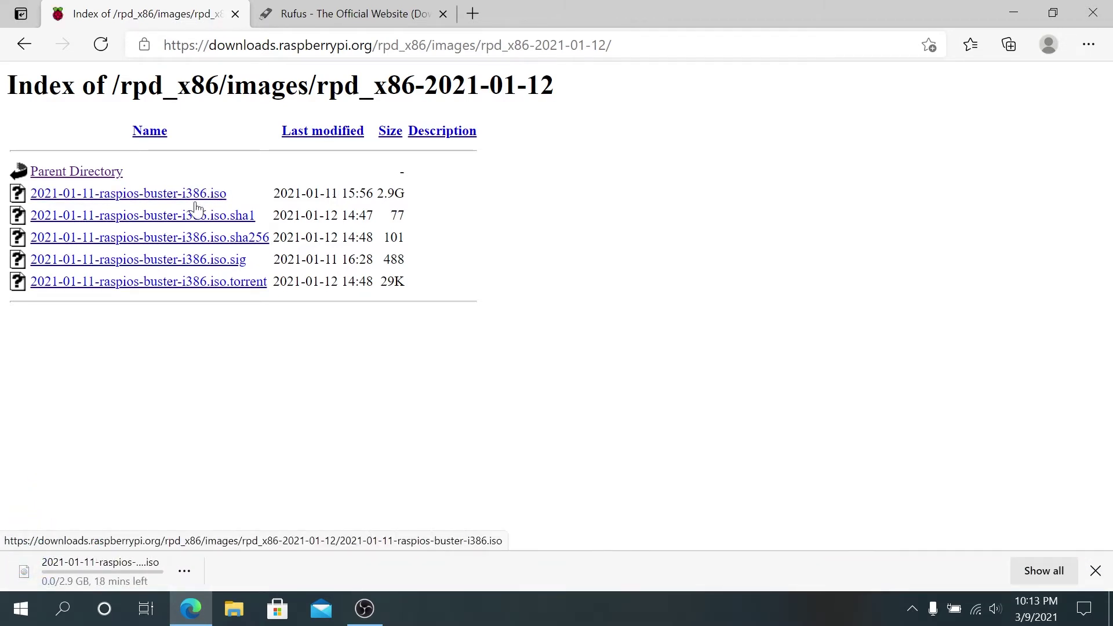
Download the Rufus 3.13 Portable build (rufus-3.13p.exe) from the rufus.ie site.
left_click(332, 18)
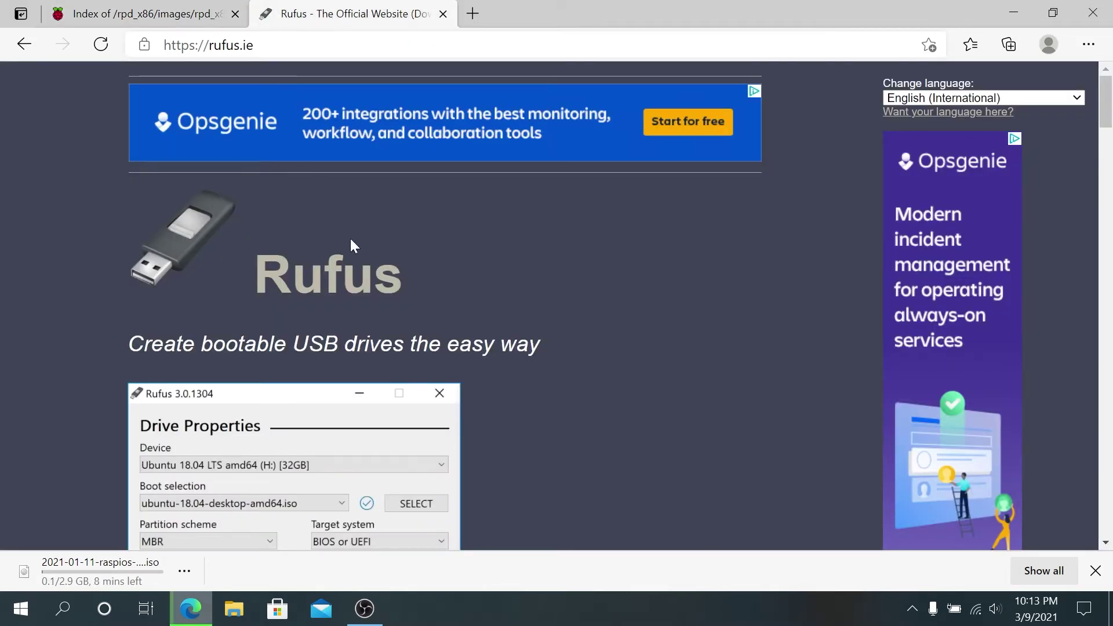
scroll(374, 266, "down", 15)
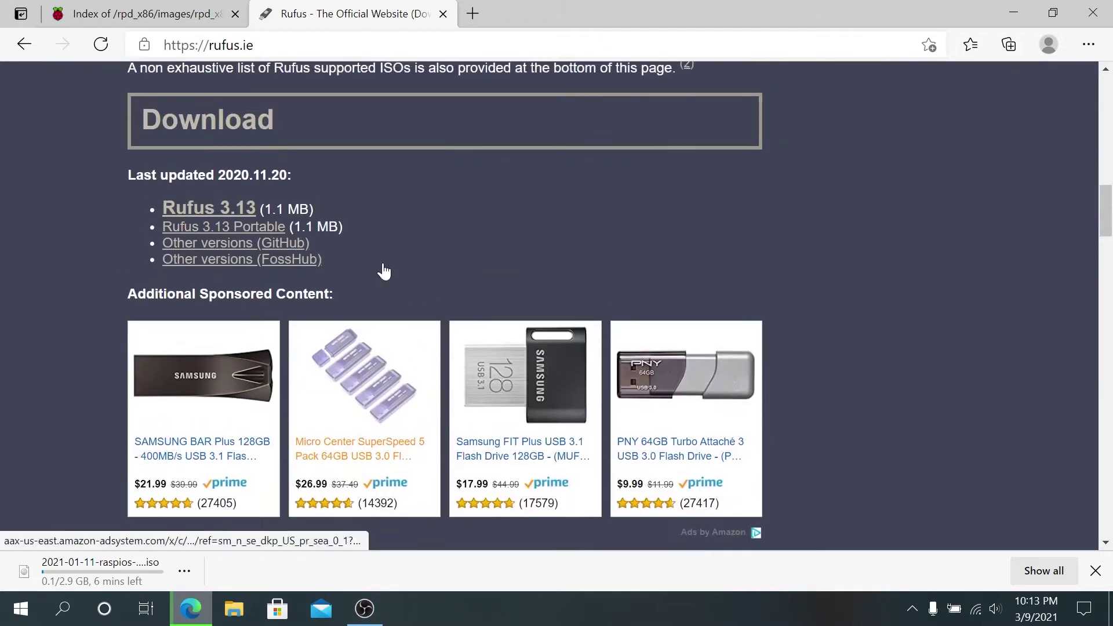
scroll(384, 272, "up", 2)
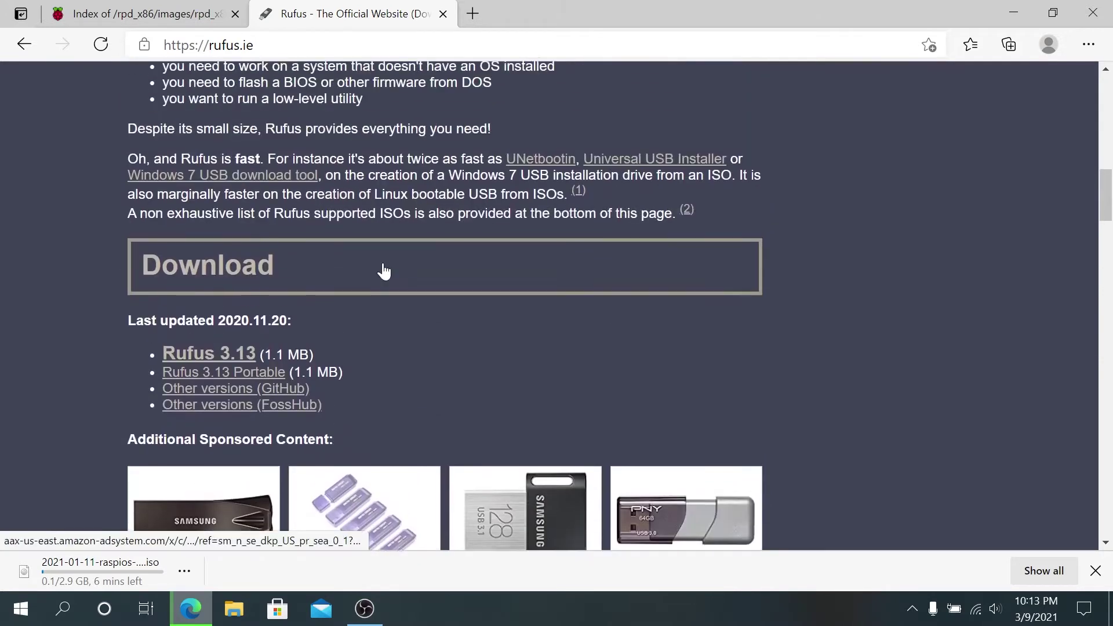
left_click(266, 378)
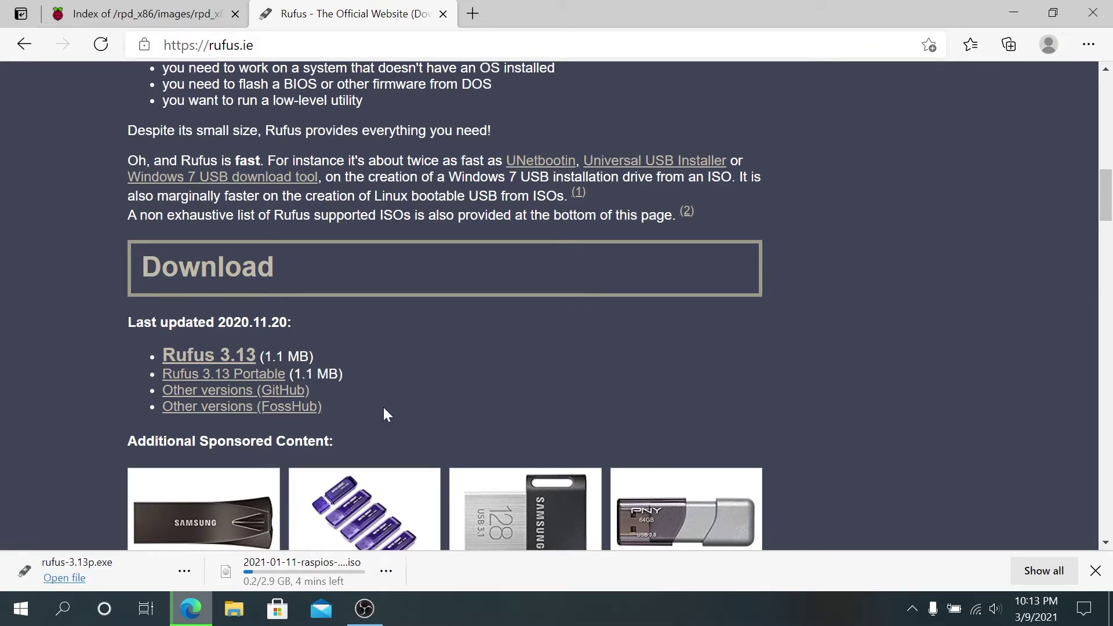
scroll(385, 414, "up", 2)
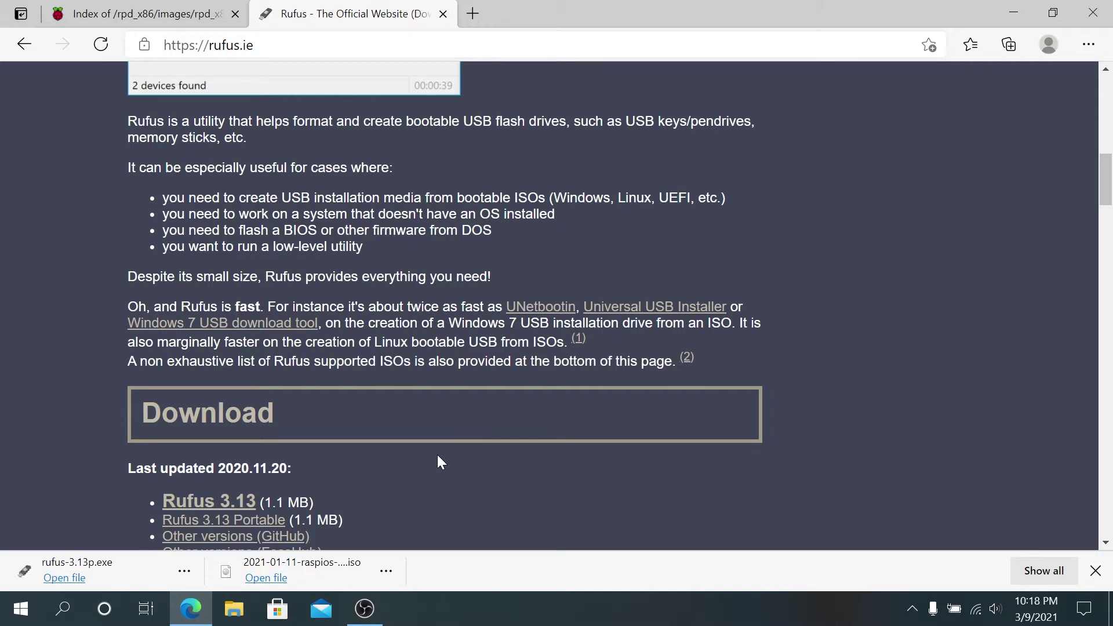
Show the Downloads folder with the raspios ISO and rufus-3.13p.exe in File Explorer.
left_click(1018, 15)
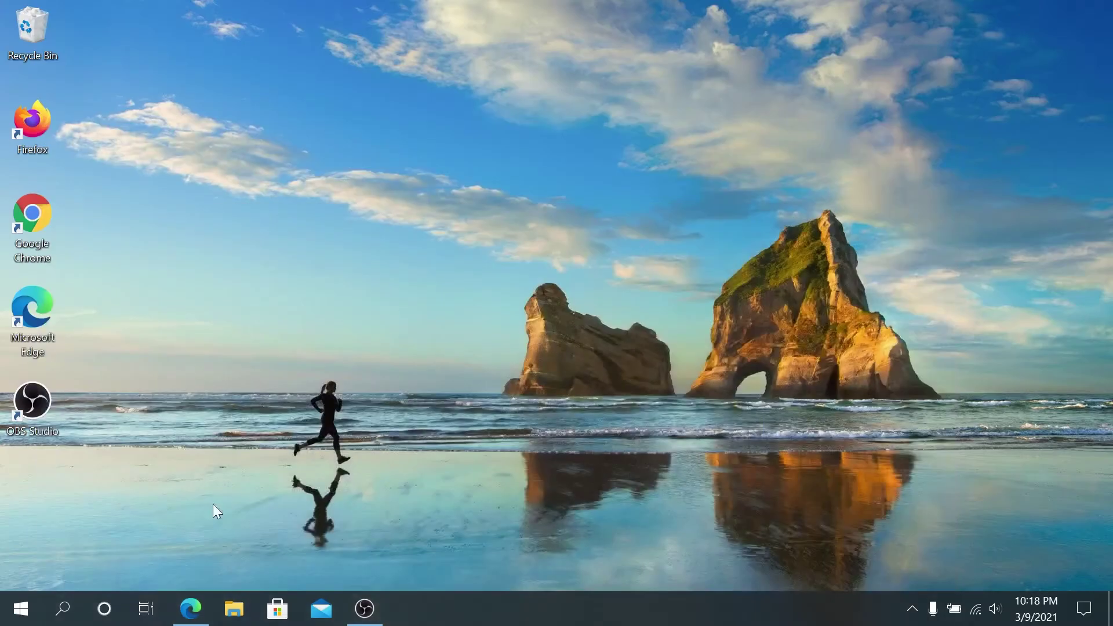
left_click(240, 600)
left_click(313, 209)
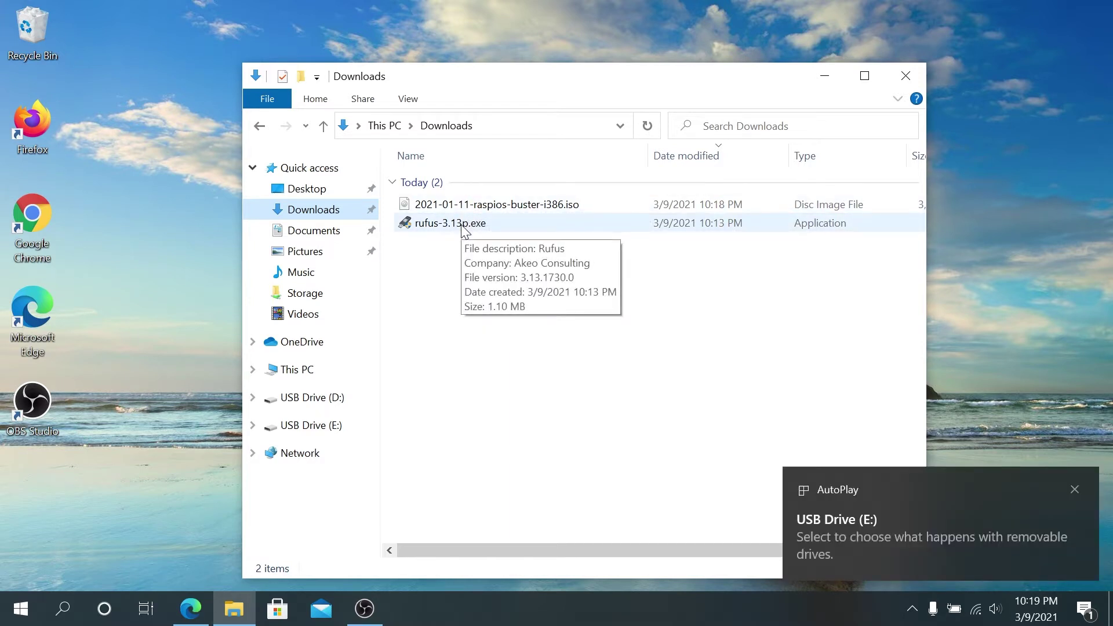
Launch rufus-3.13p.exe, decline update checks, and keep the 8 GB USB drive as target.
double_click(463, 226)
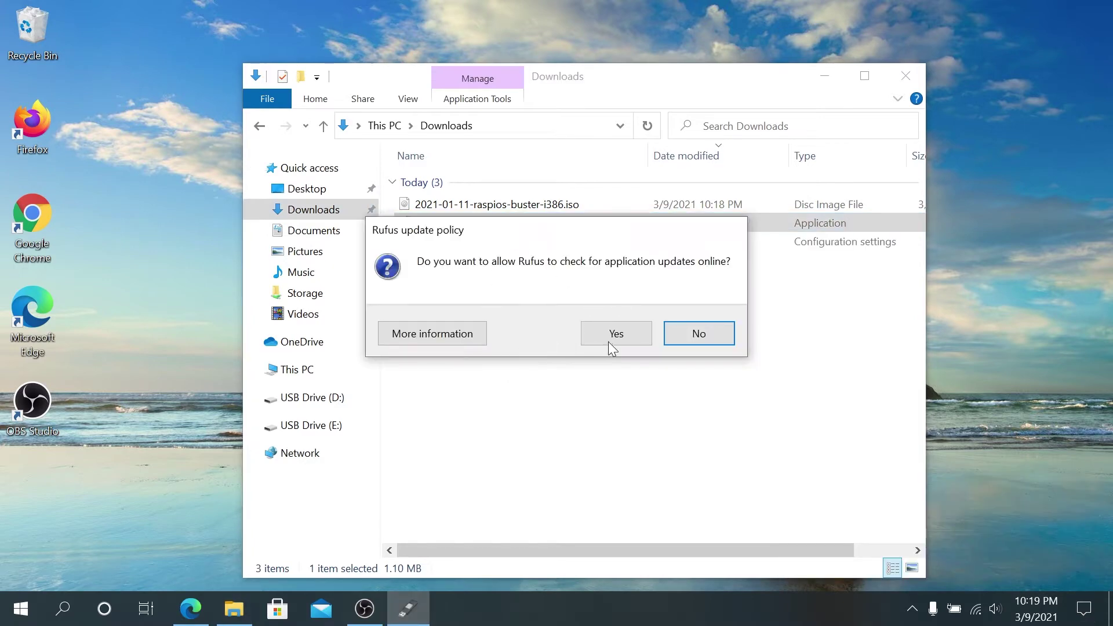
left_click(699, 339)
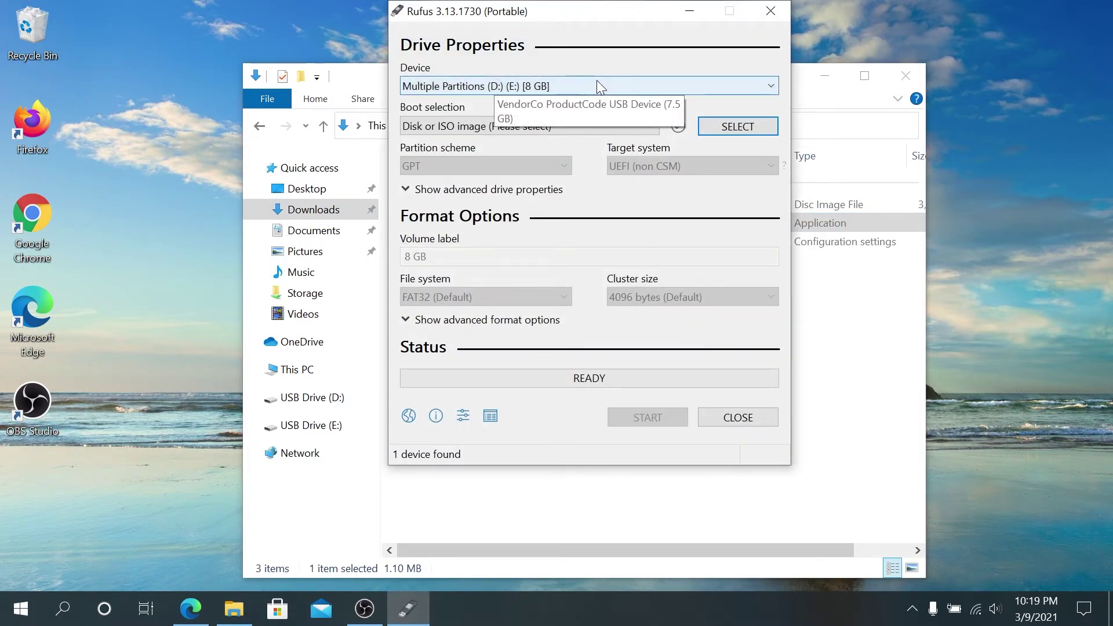
left_click(598, 81)
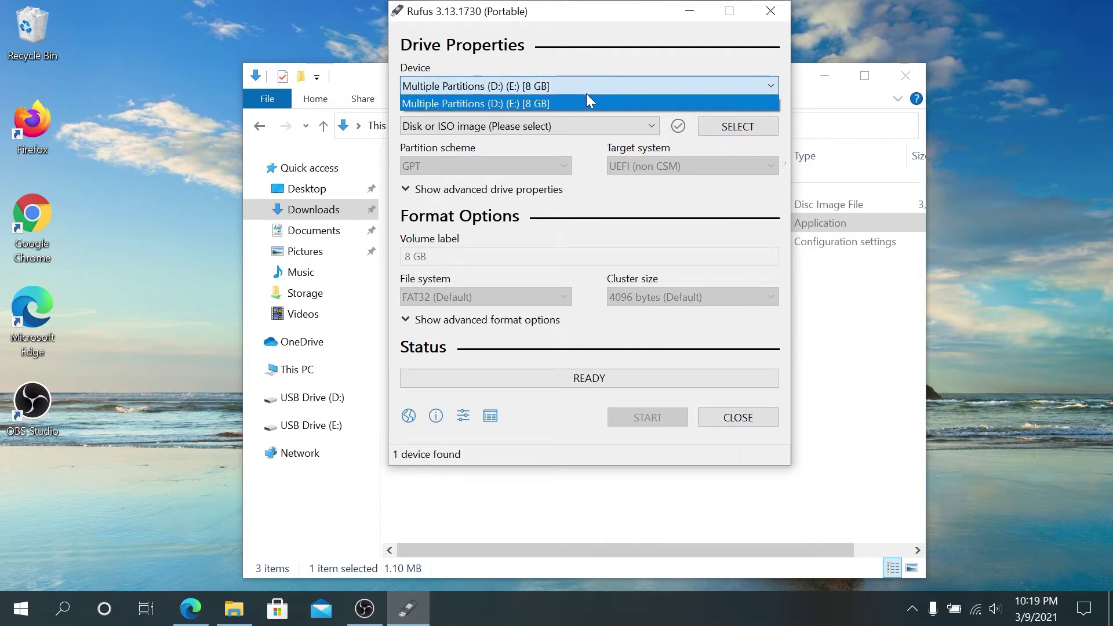
left_click(584, 100)
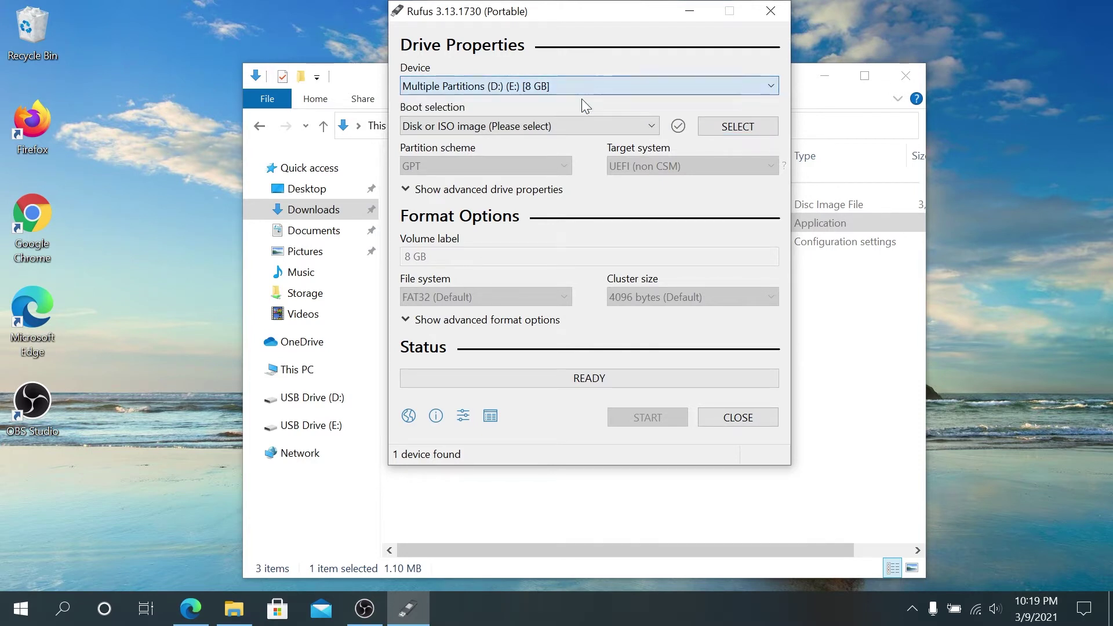
Load 2021-01-11-raspios-buster-i386.iso from Downloads as the boot image.
left_click(746, 132)
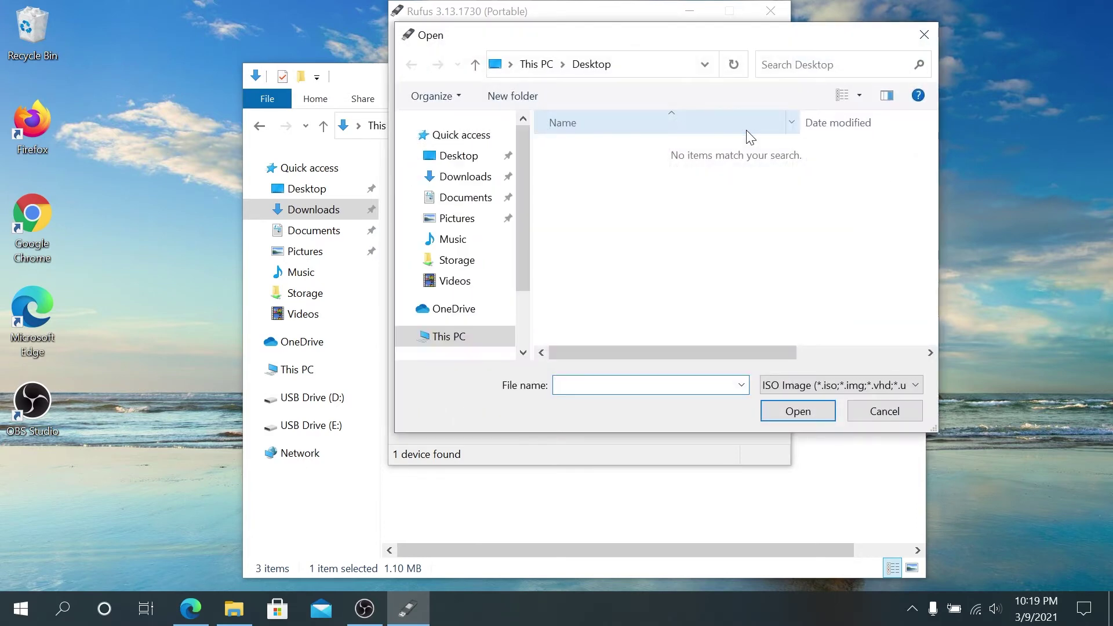
left_click(474, 176)
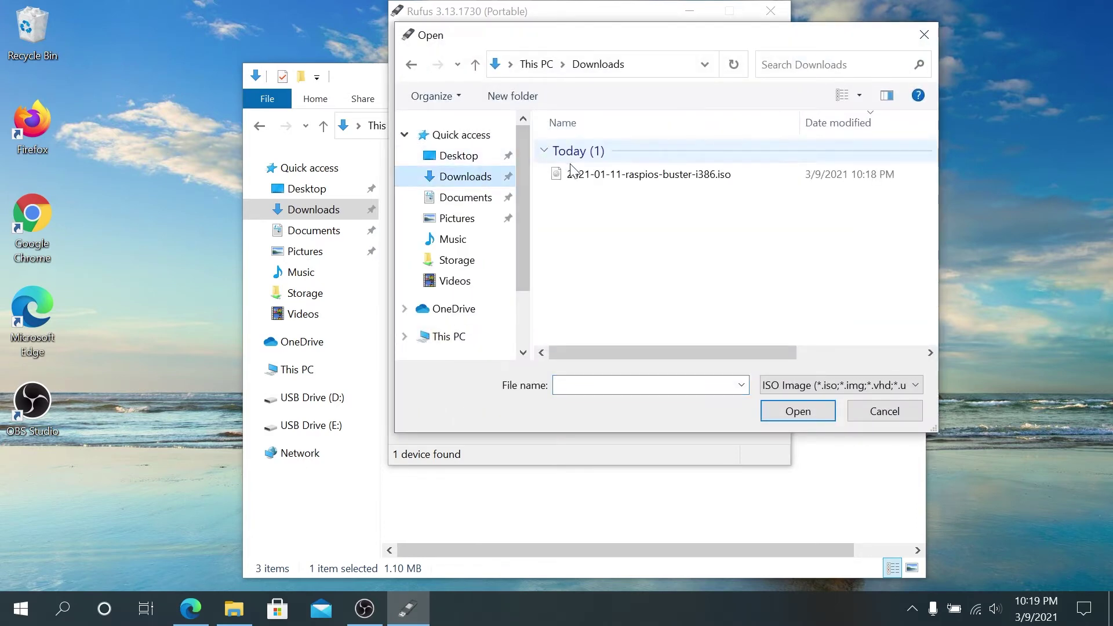
left_click(596, 181)
left_click(780, 411)
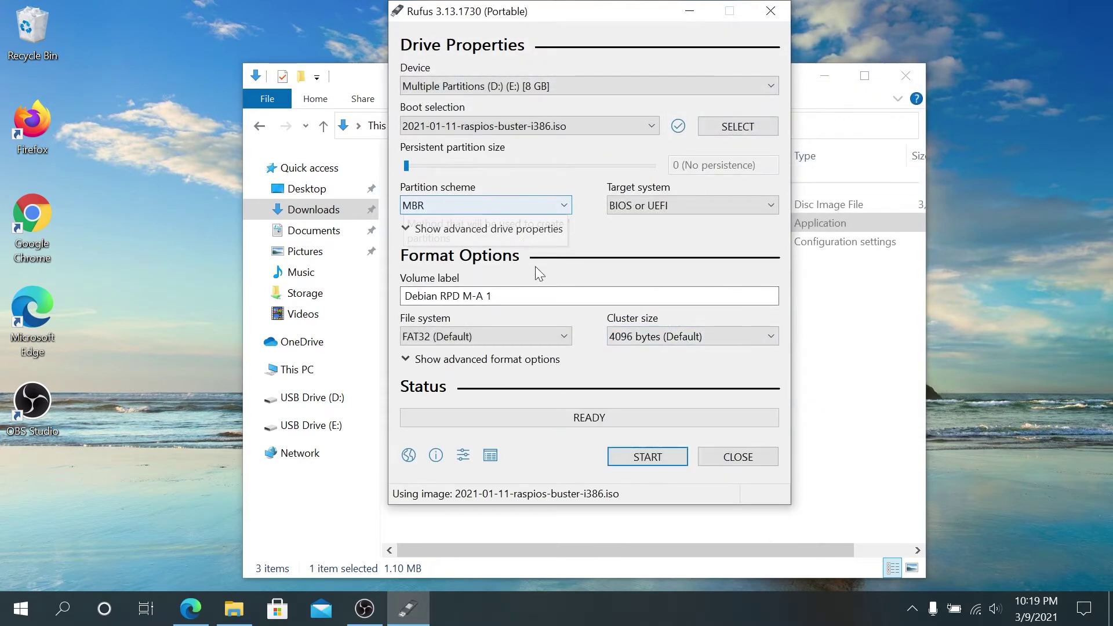
Start writing, allow the Syslinux download, use ISO Image mode, and accept wiping the stick.
left_click(647, 453)
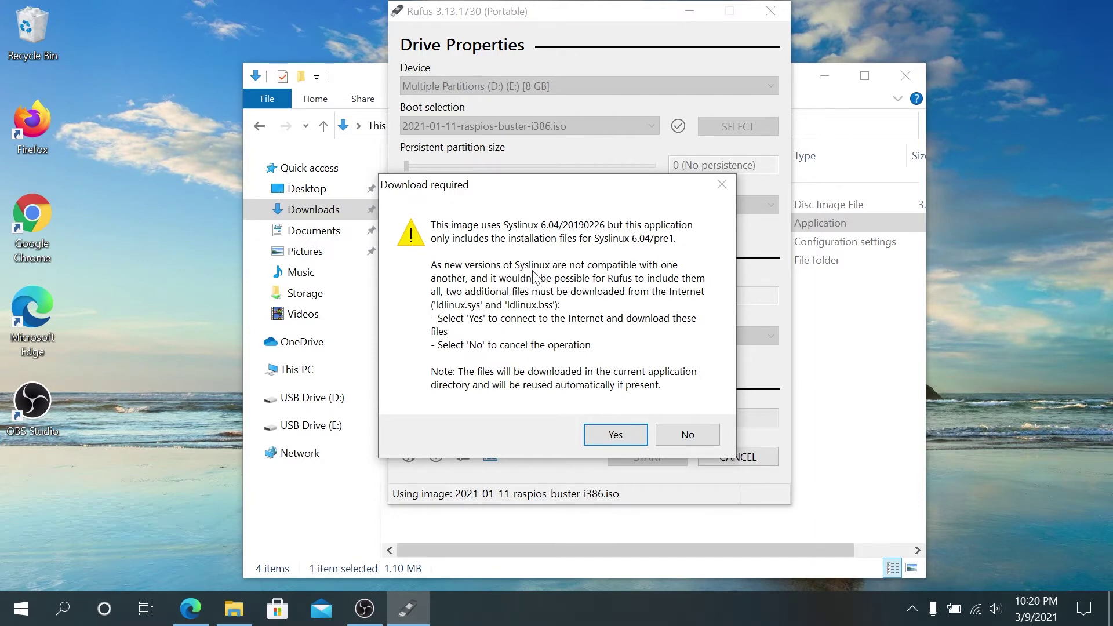
left_click(607, 435)
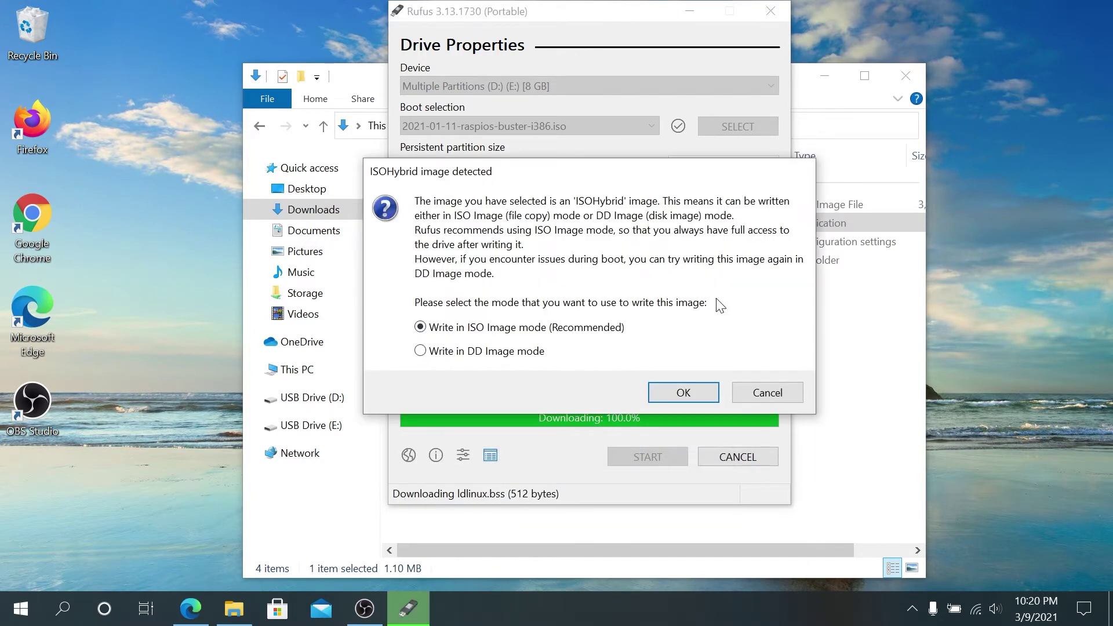
left_click(673, 393)
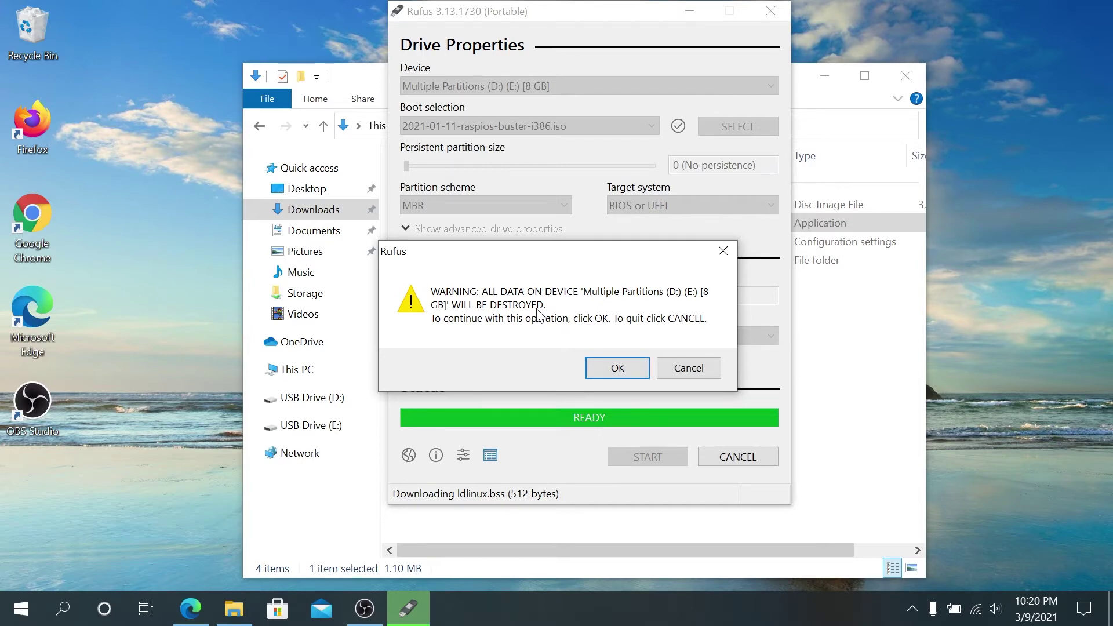
left_click(606, 367)
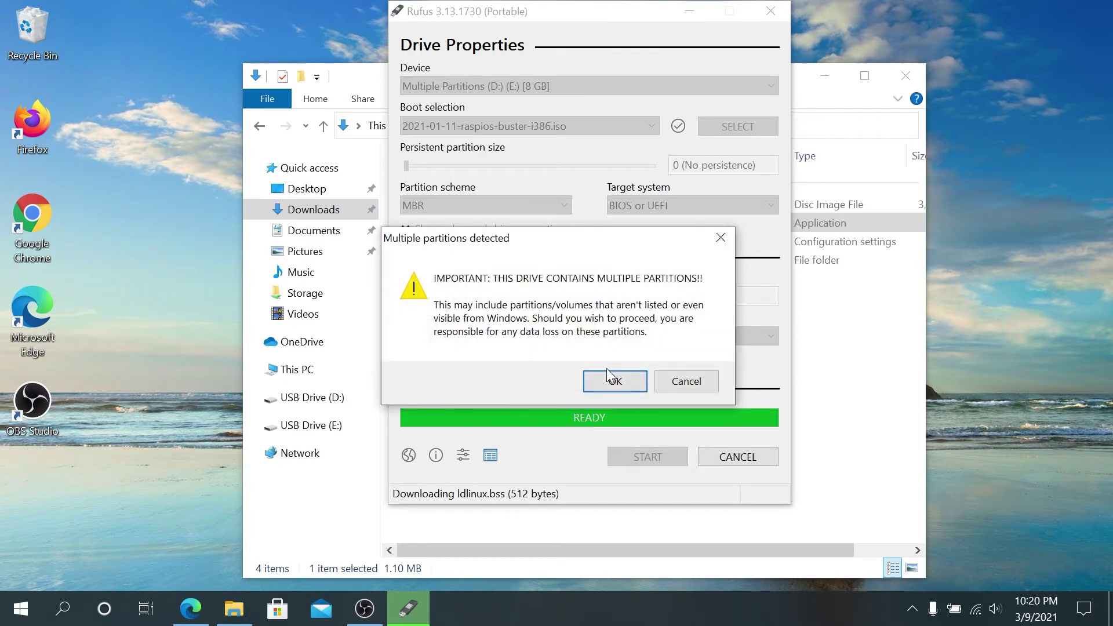
left_click(607, 377)
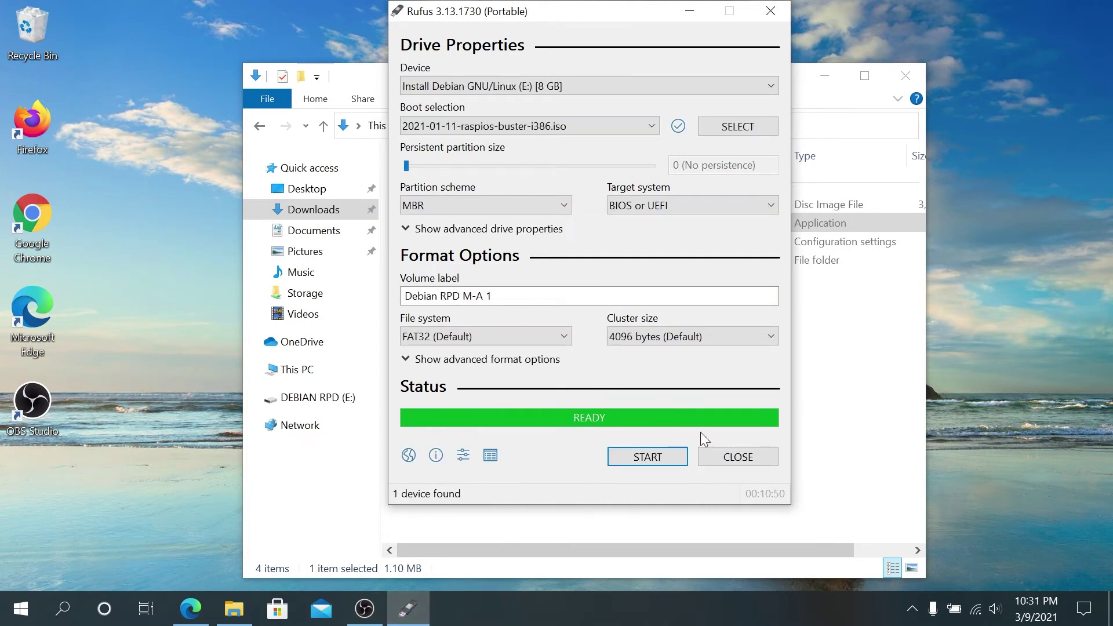
Close Rufus and eject the DEBIAN RPD (E:) drive from the Explorer sidebar.
left_click(742, 462)
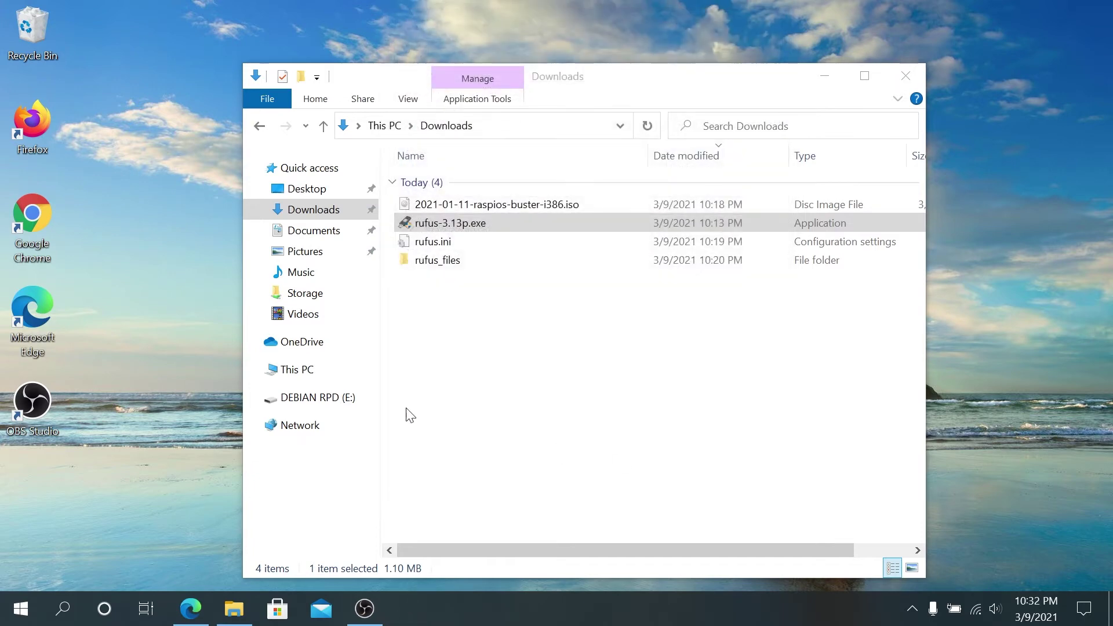
right_click(336, 400)
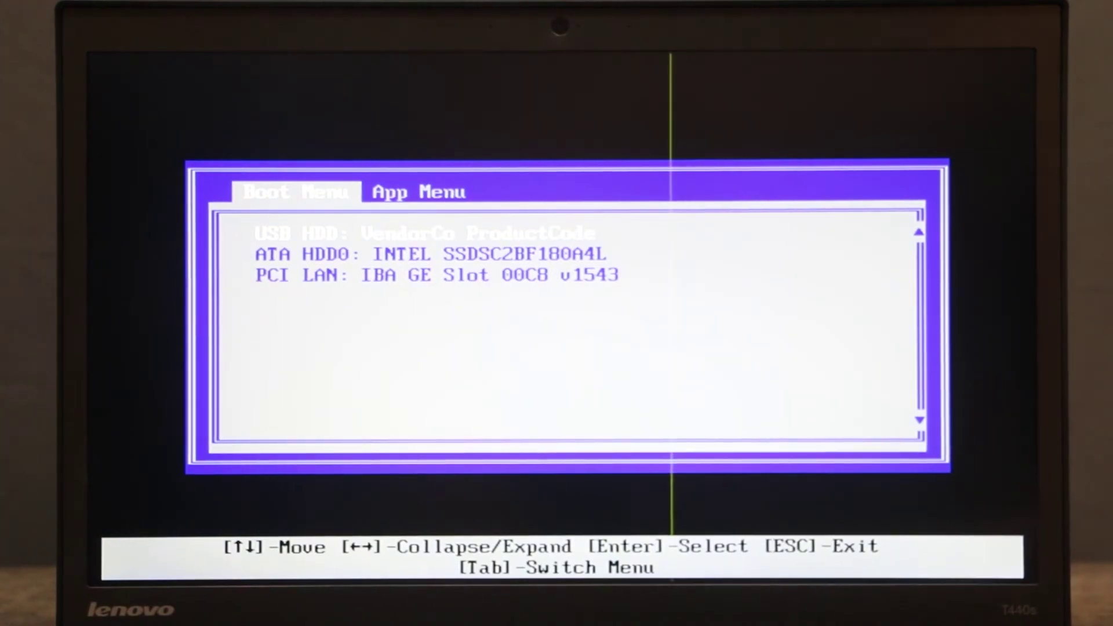
Boot from the USB HDD entry and choose Graphical install.
key("Return")
key("Down")
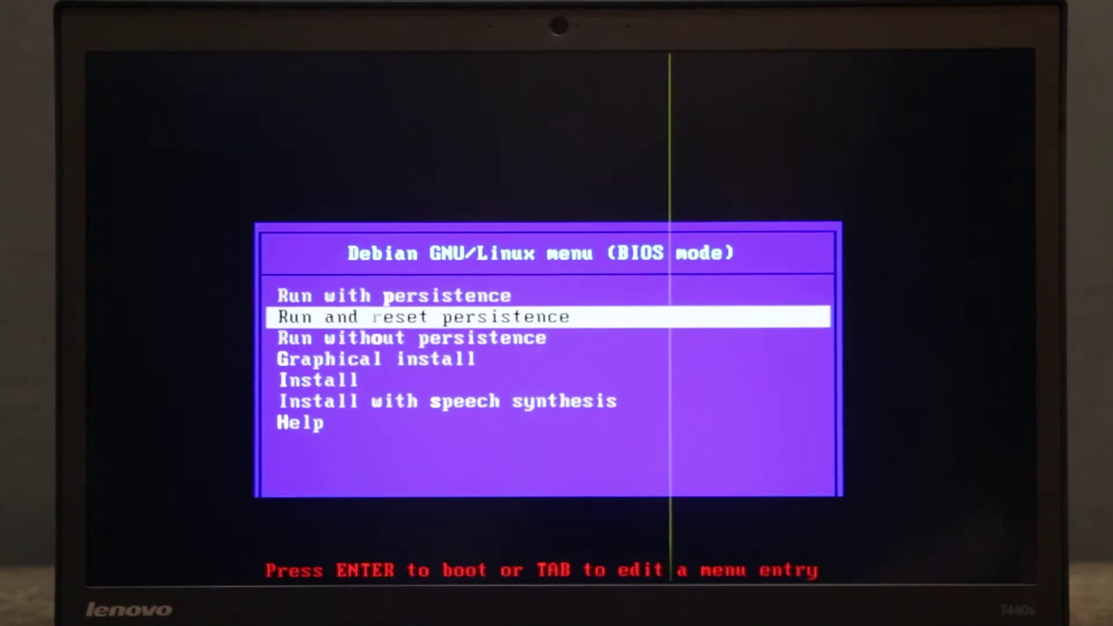
key("Down")
key("Down")
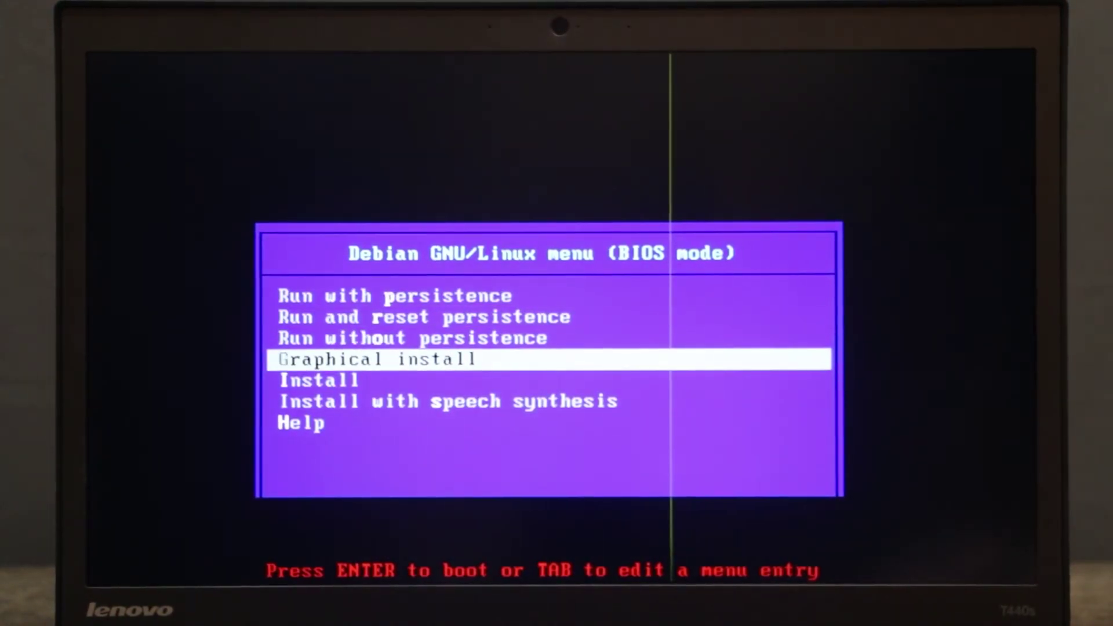
key("Return")
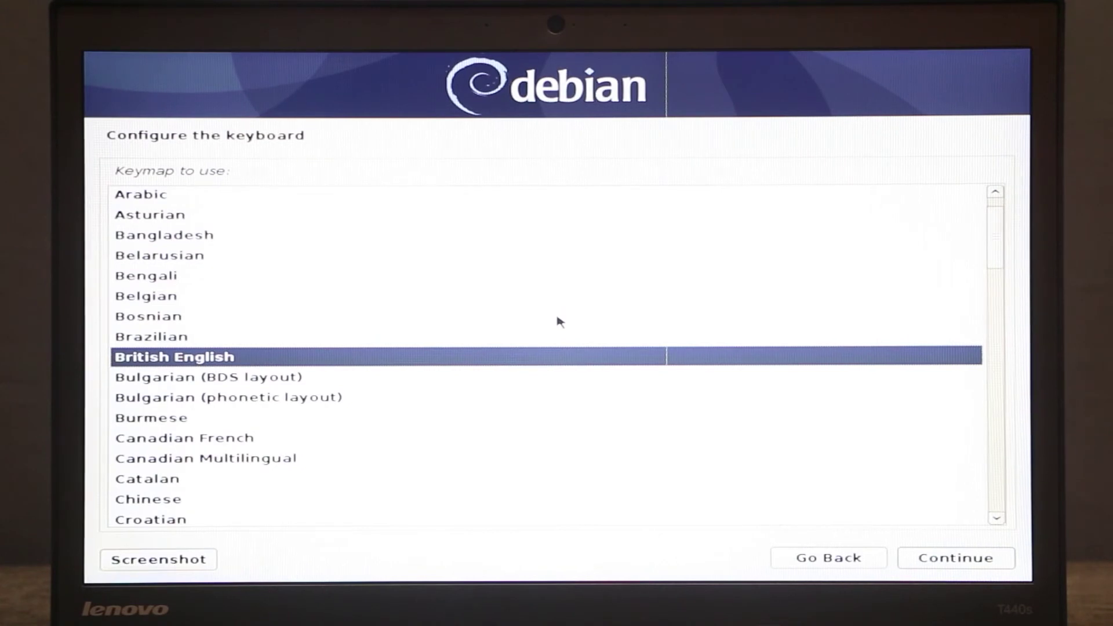
Choose the American English keymap and continue past the missing-firmware prompt.
key("Home")
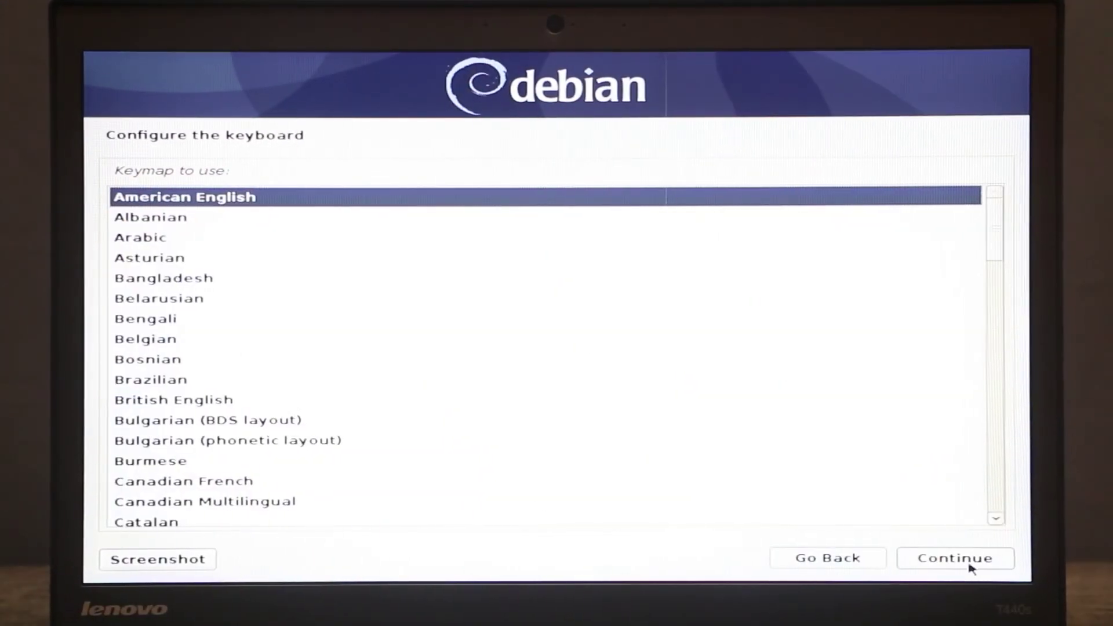
left_click(971, 563)
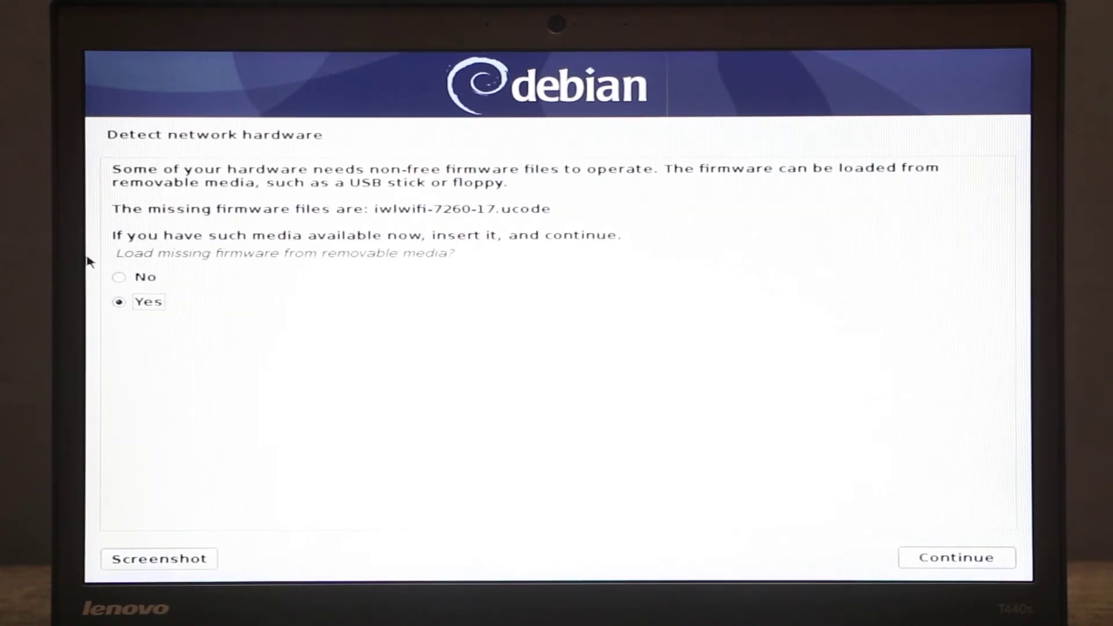
left_click(976, 560)
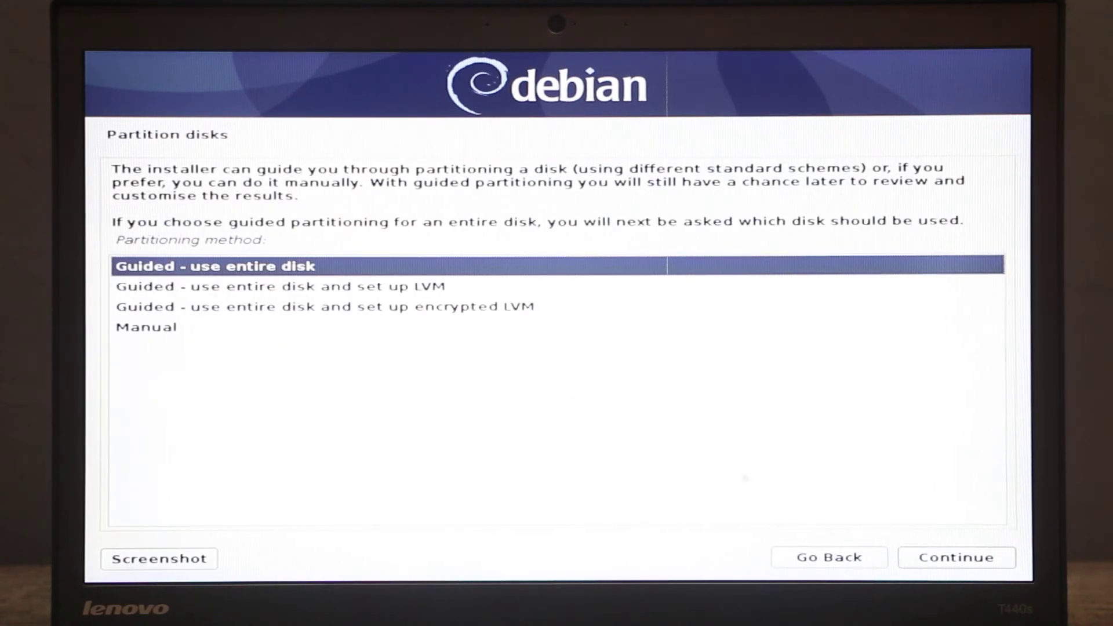
Guided-partition the entire 180 GB sda SSD as one partition and confirm writing changes.
left_click(962, 555)
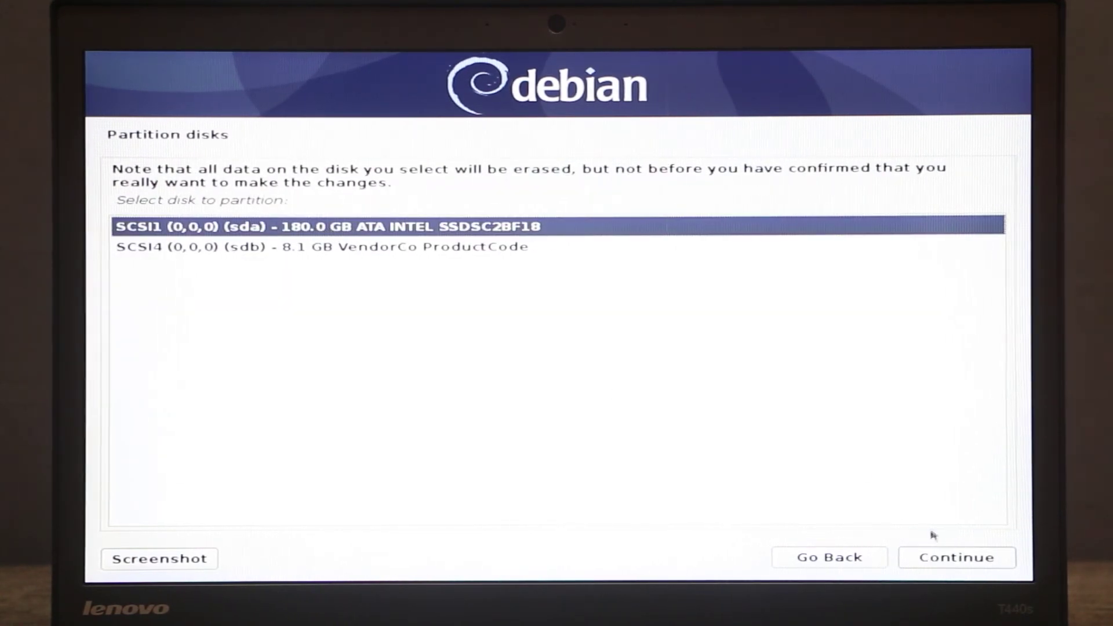
left_click(954, 557)
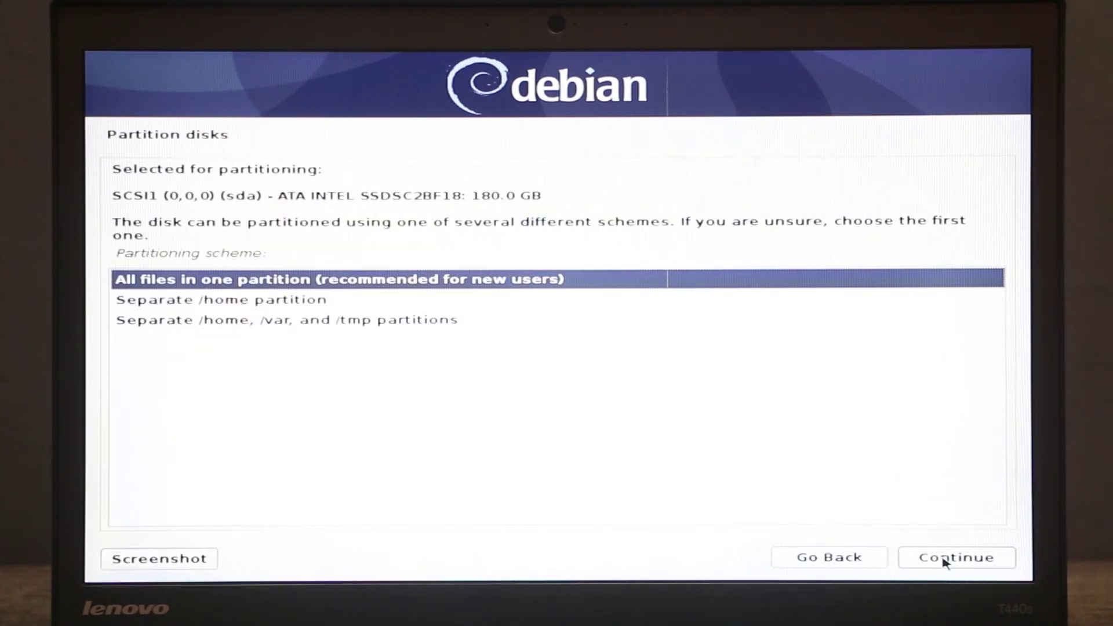
left_click(945, 560)
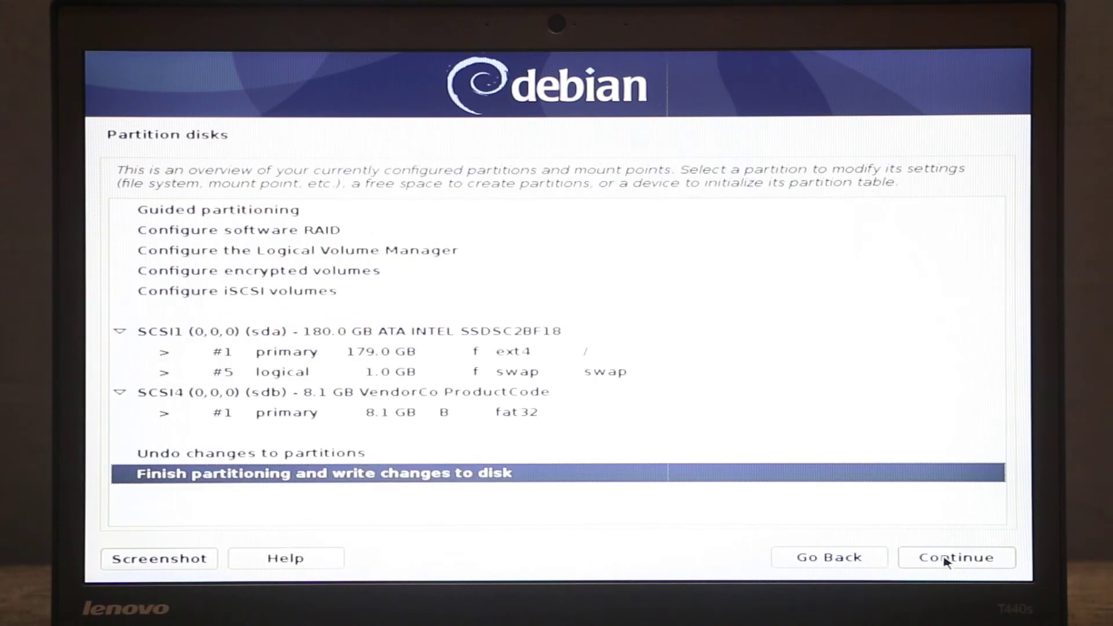
left_click(946, 560)
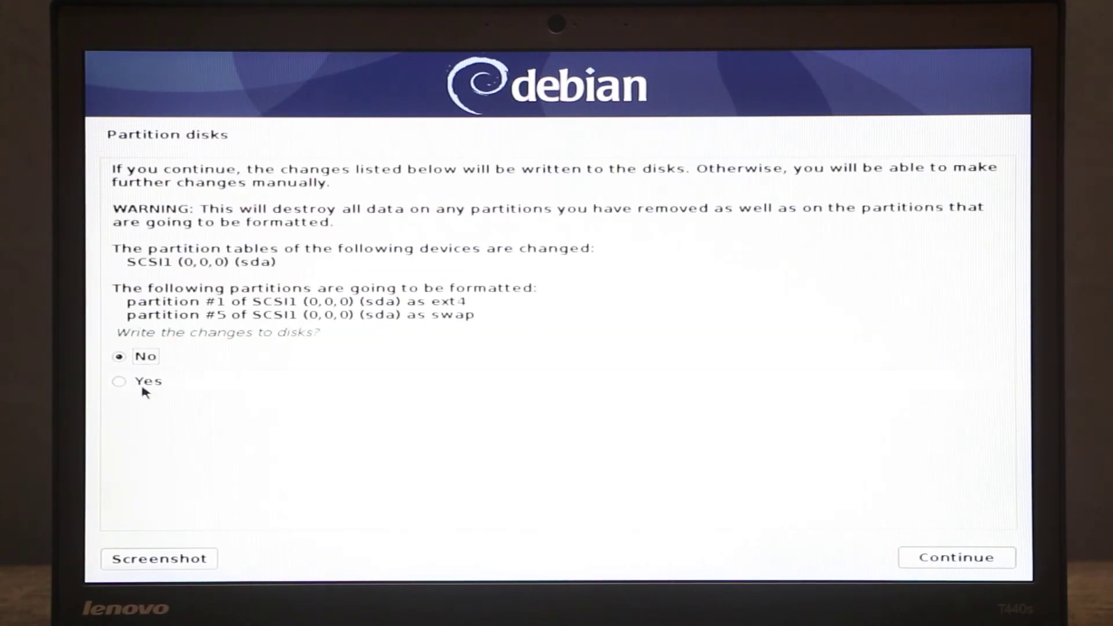
left_click(979, 560)
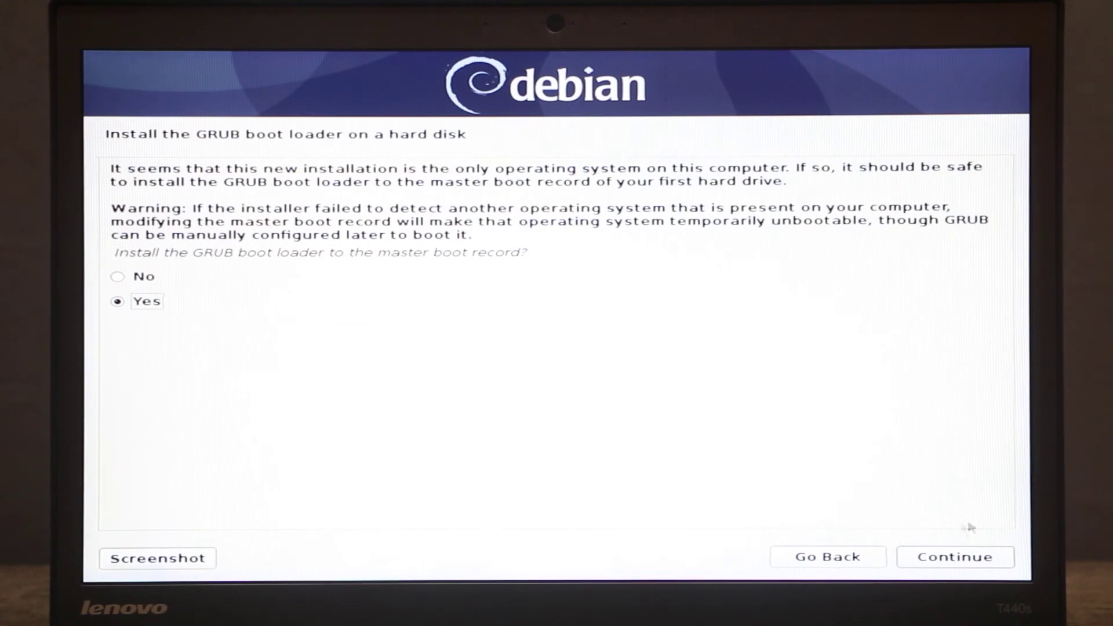
Install GRUB to the master boot record on /dev/sda.
left_click(951, 566)
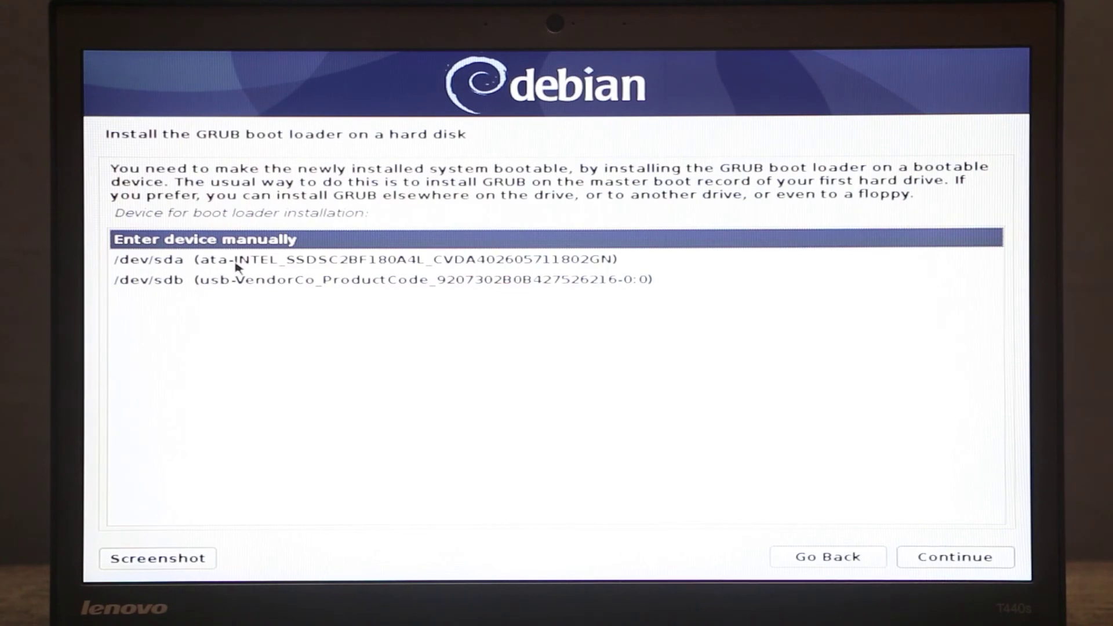
left_click(285, 268)
left_click(984, 555)
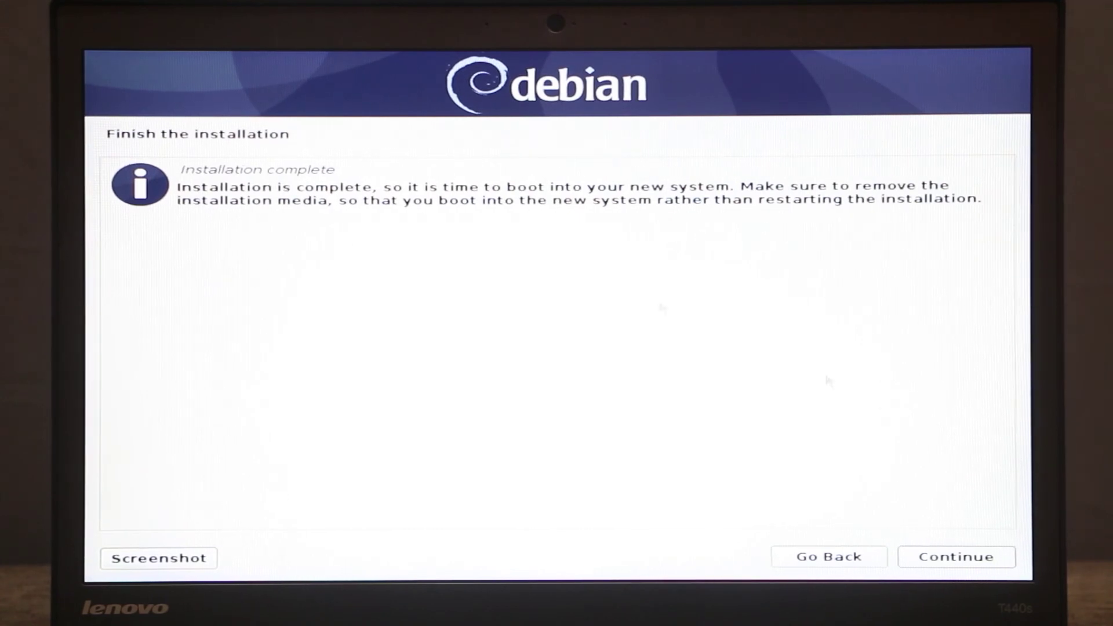
Dismiss the installation-complete notice so the installer finishes and removes the live packages.
left_click(951, 557)
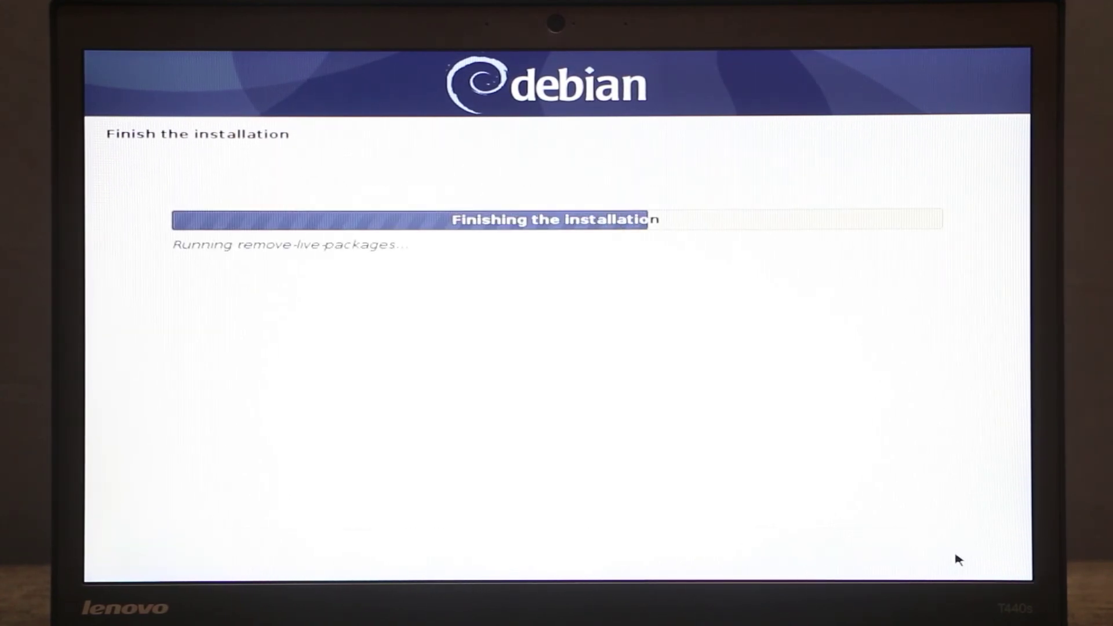